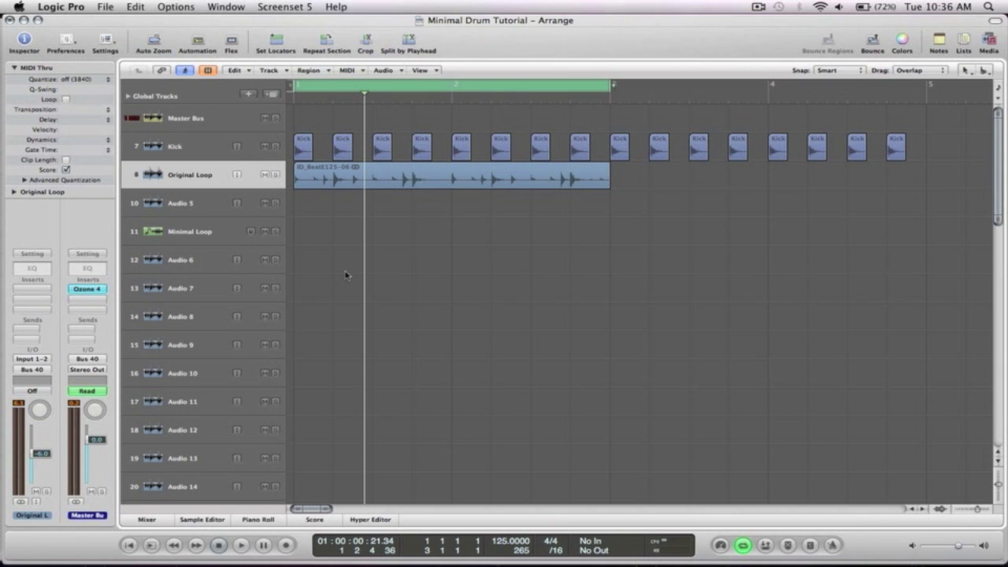
Look over the Kick and Original Loop regions and check the loop's source file in the browser's 125 BPM folder.
click(180, 158)
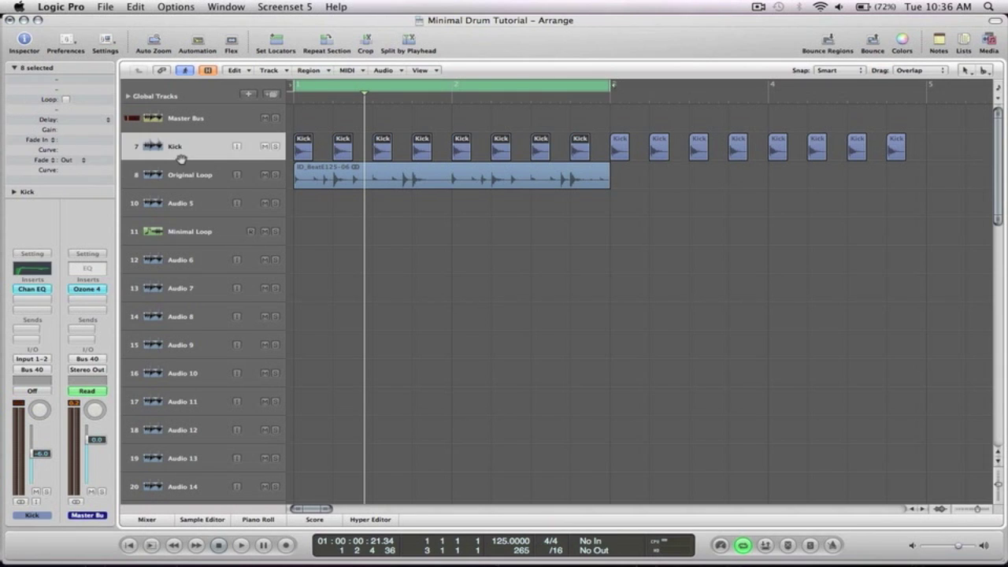
click(181, 160)
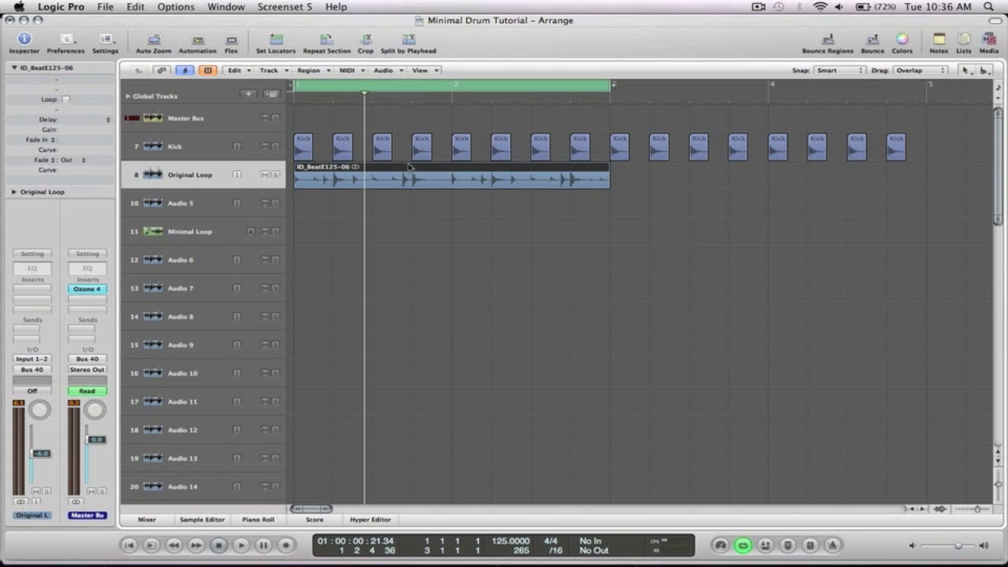
click(990, 46)
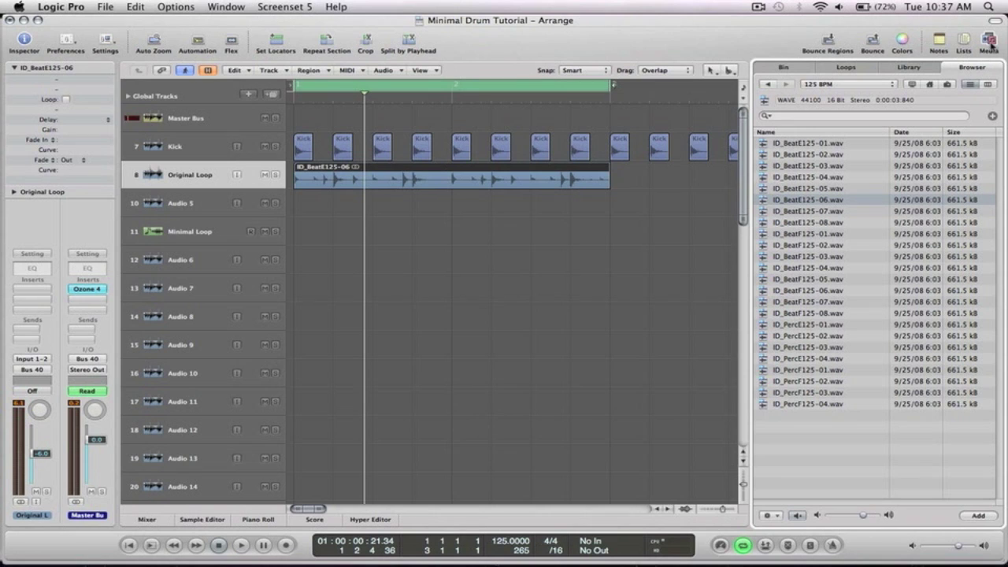
click(828, 85)
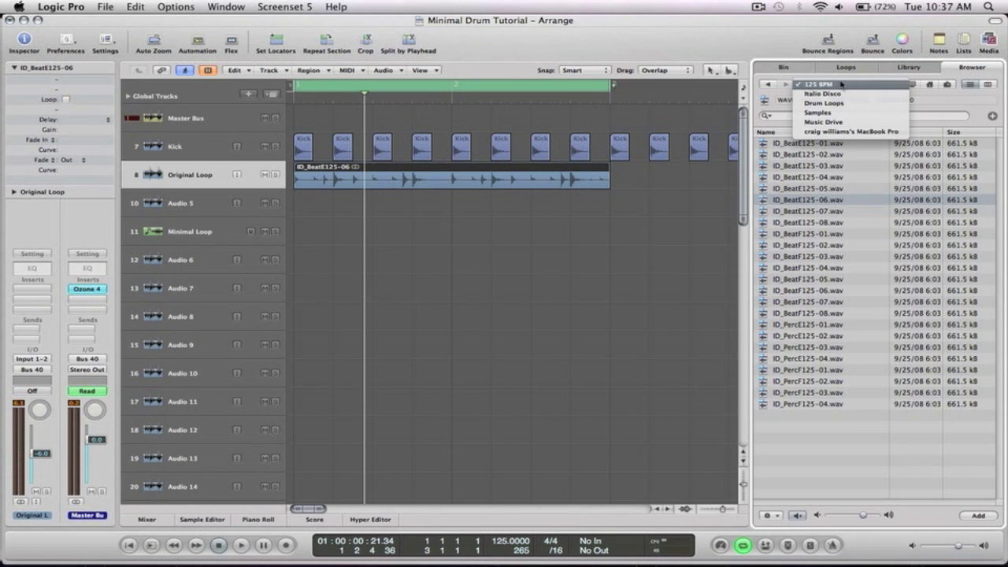
click(951, 88)
click(989, 41)
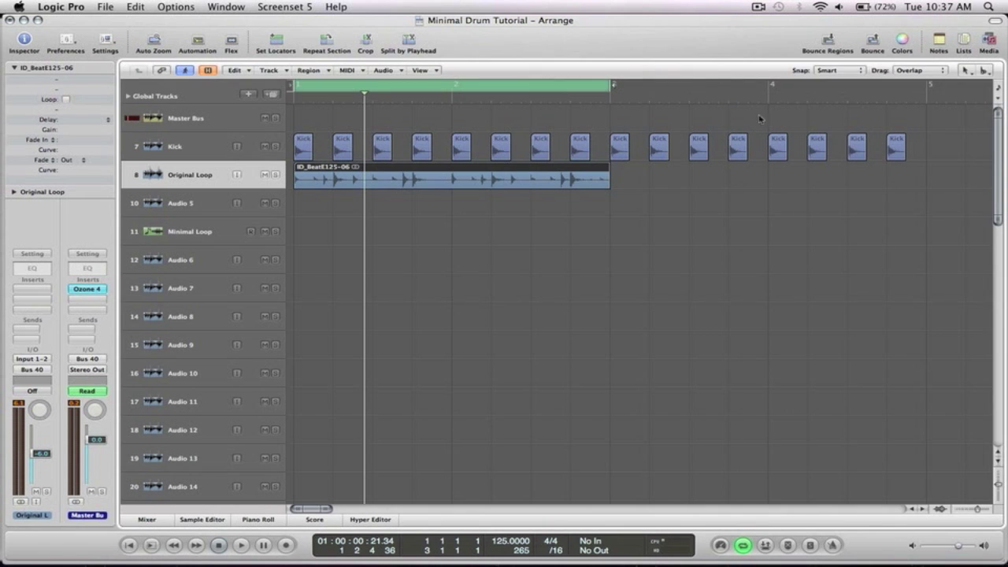
Play back the Kick and Original Loop tracks together over the two-bar cycle, and stop.
click(489, 230)
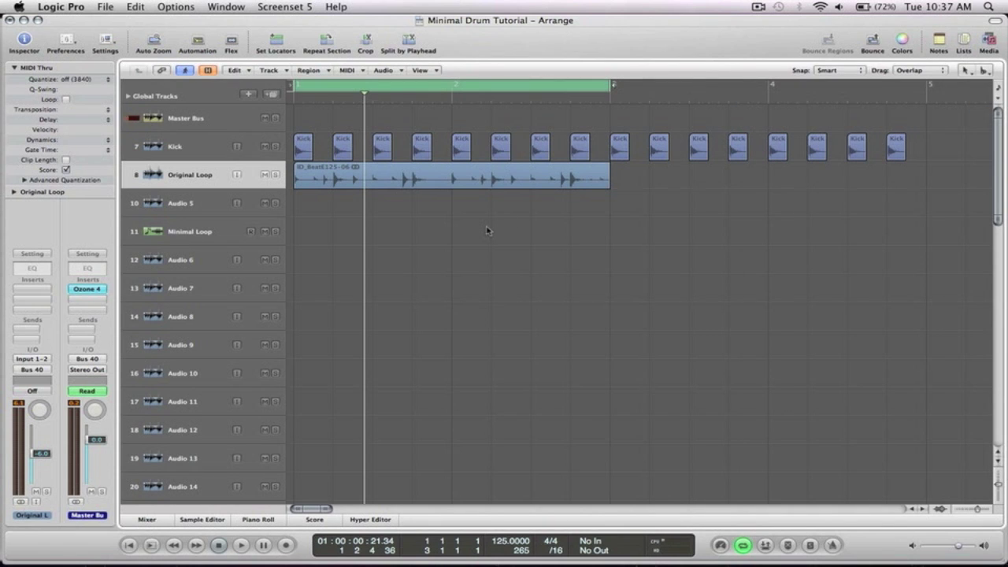
key(space)
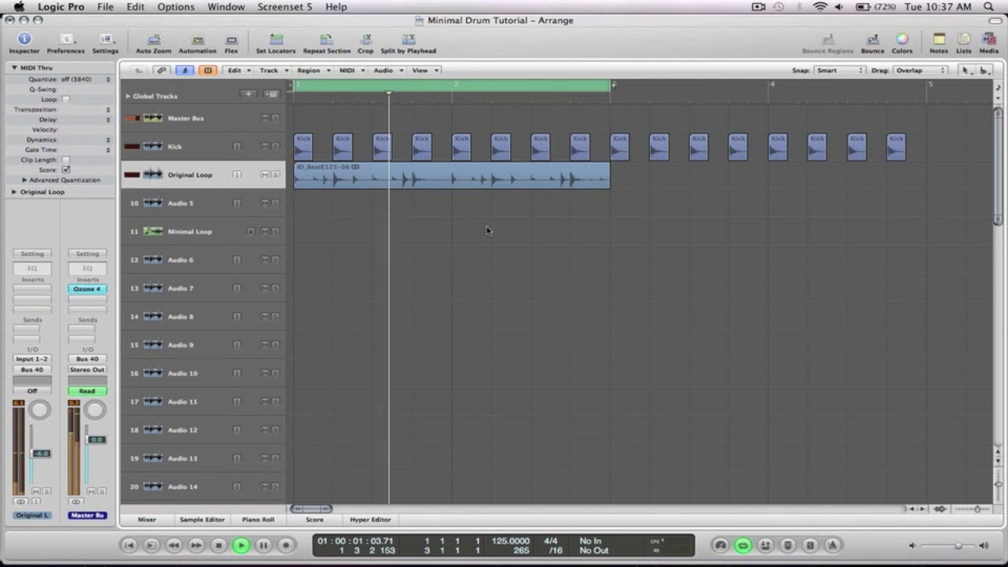
key(space)
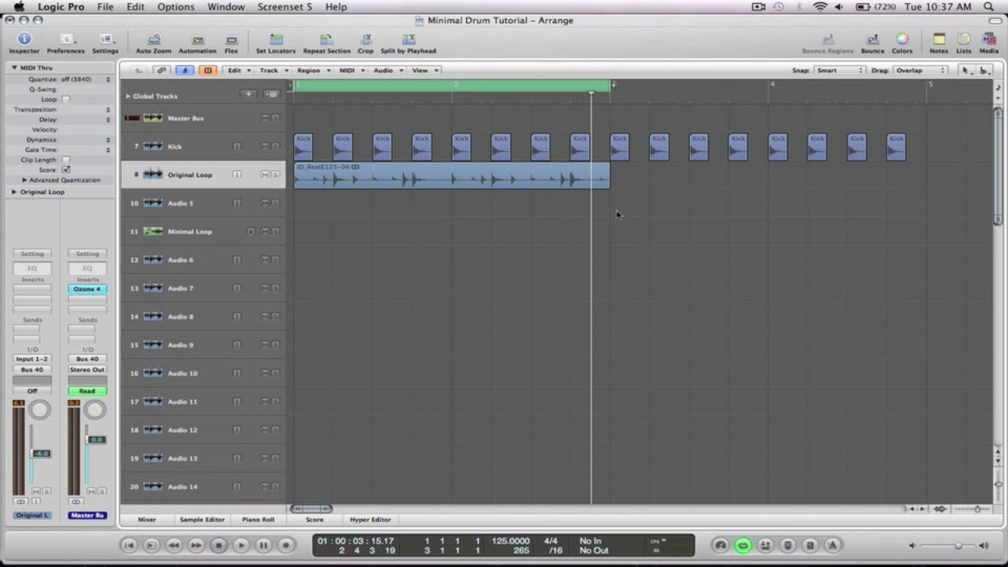
Split the Original Loop region just before its second hit and delete the short silent piece between the two parts.
drag(620, 205, 294, 145)
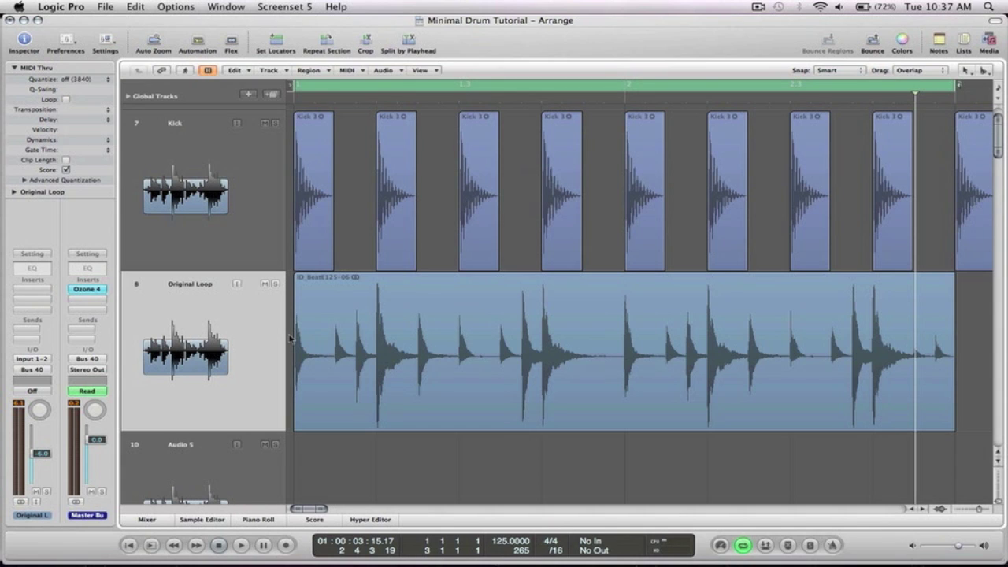
drag(359, 368, 320, 343)
drag(633, 215, 514, 162)
click(792, 197)
click(668, 194)
key(Delete)
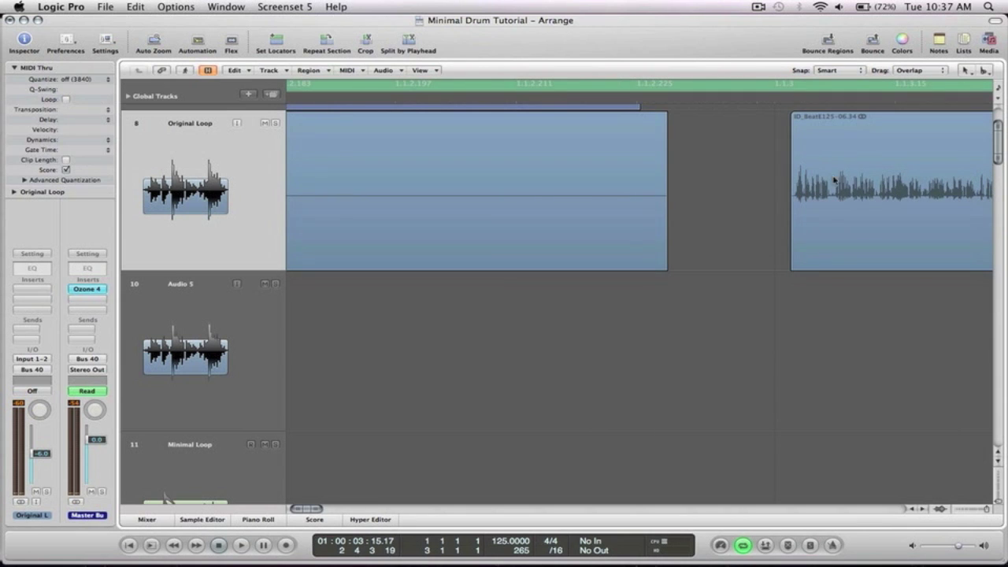
Move the second part of the Original Loop region slightly earlier so its first hit starts exactly on 1 1 3.
drag(826, 204, 811, 204)
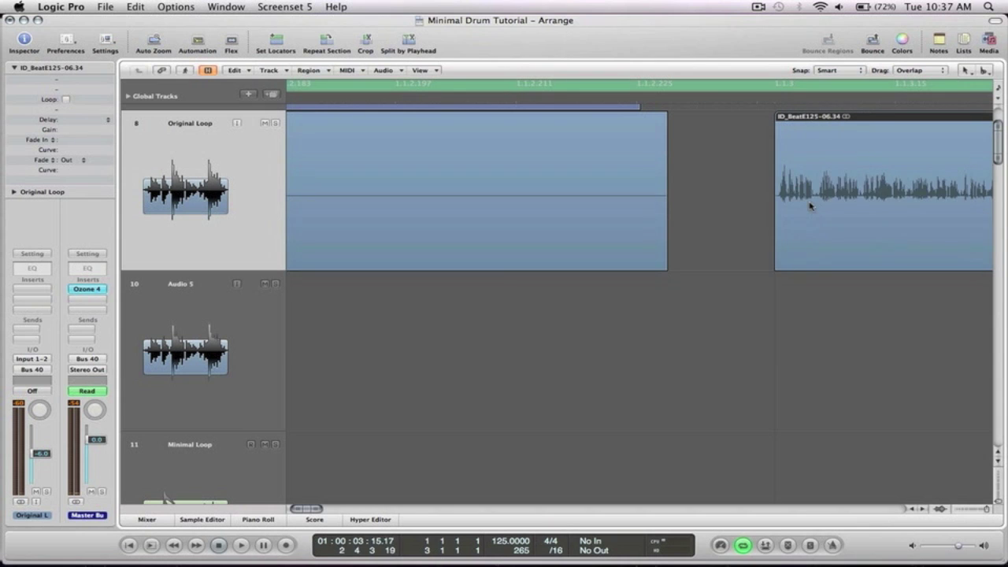
ctrl+alt+click(811, 204)
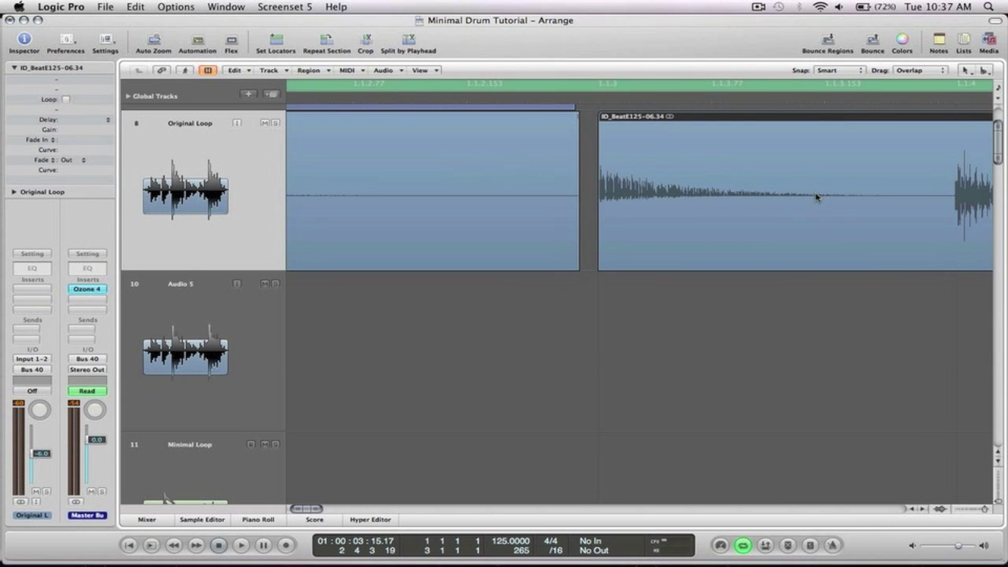
ctrl+alt+click(816, 193)
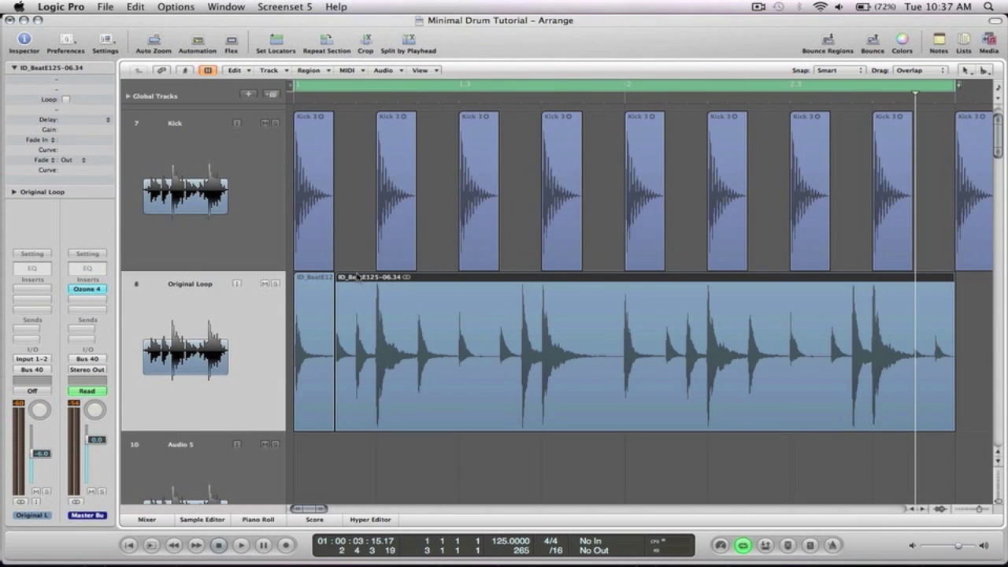
scroll(347, 277, down, 5)
scroll(339, 277, up, 2)
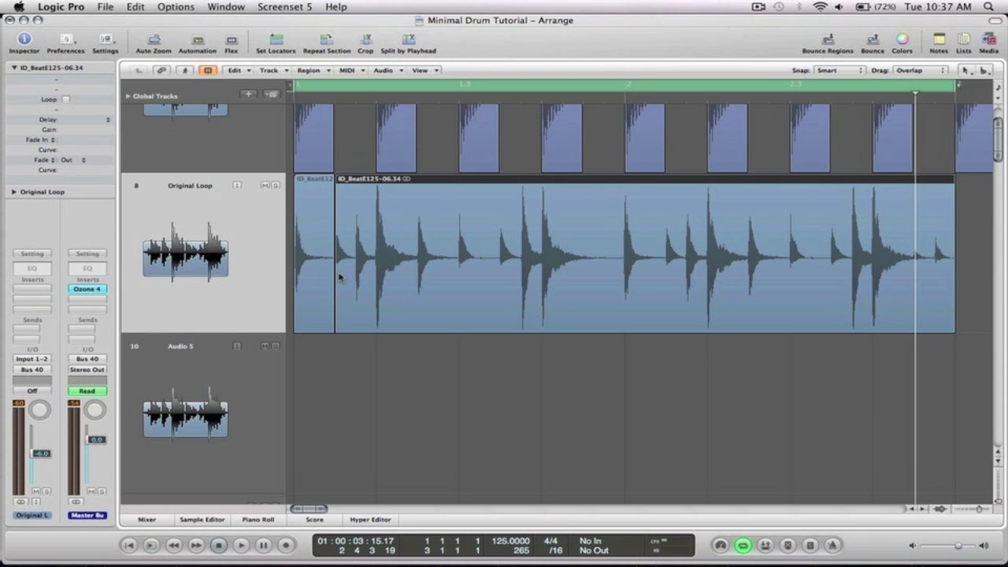
drag(424, 247, 259, 228)
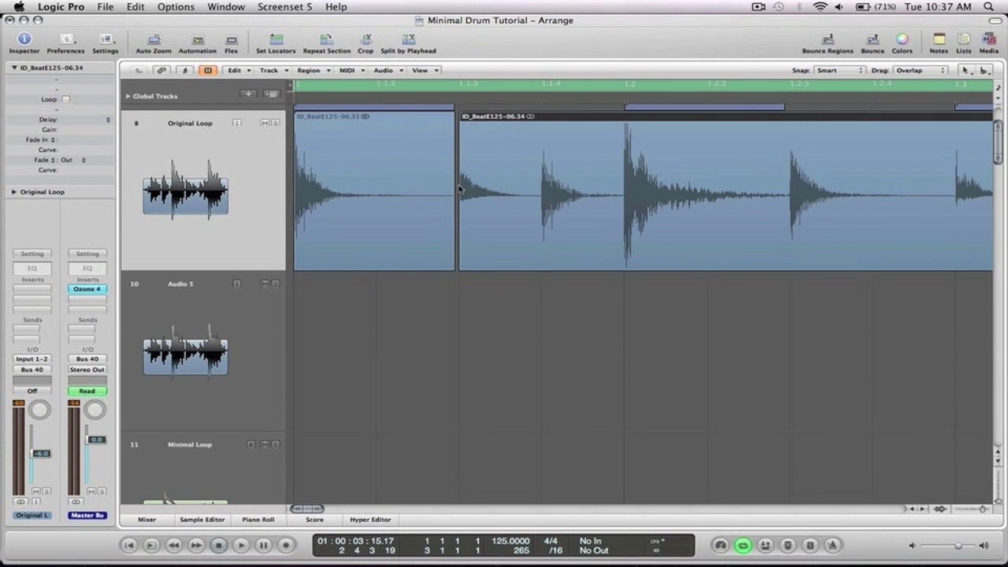
click(611, 235)
ctrl+alt+click(611, 237)
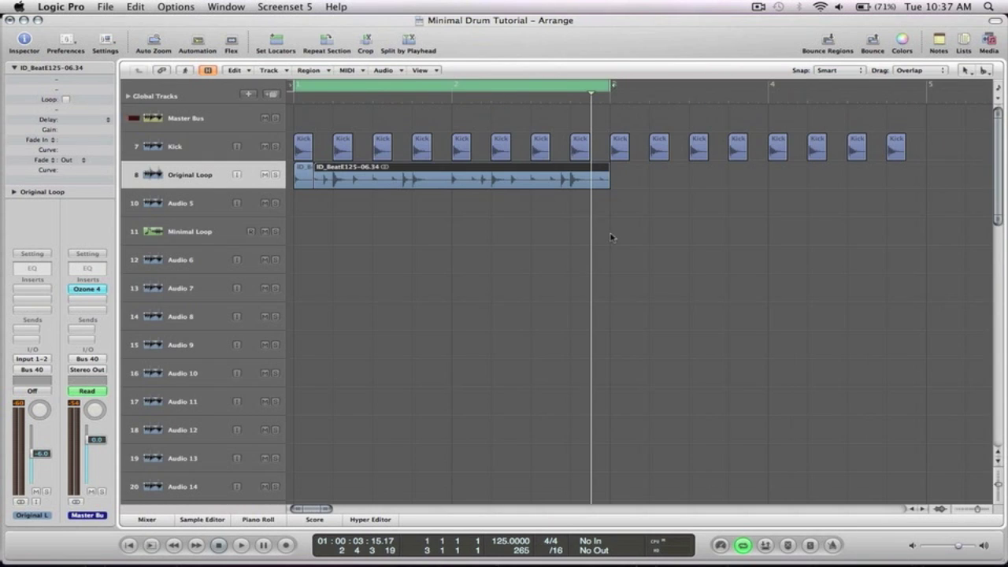
Mute the Original Loop track and unhide the Audio 4 track that holds the sliced loop.
click(401, 216)
click(265, 174)
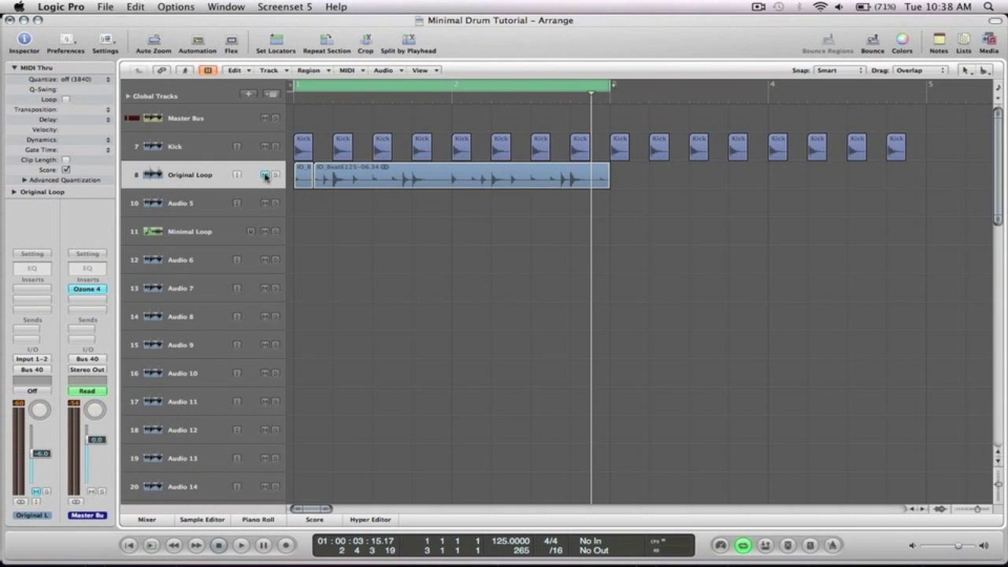
key(h)
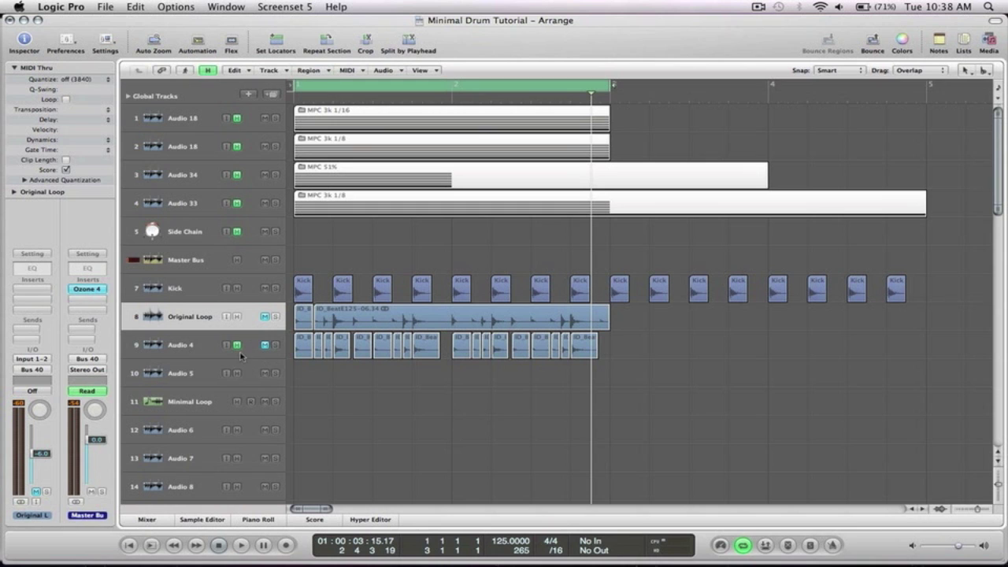
key(h)
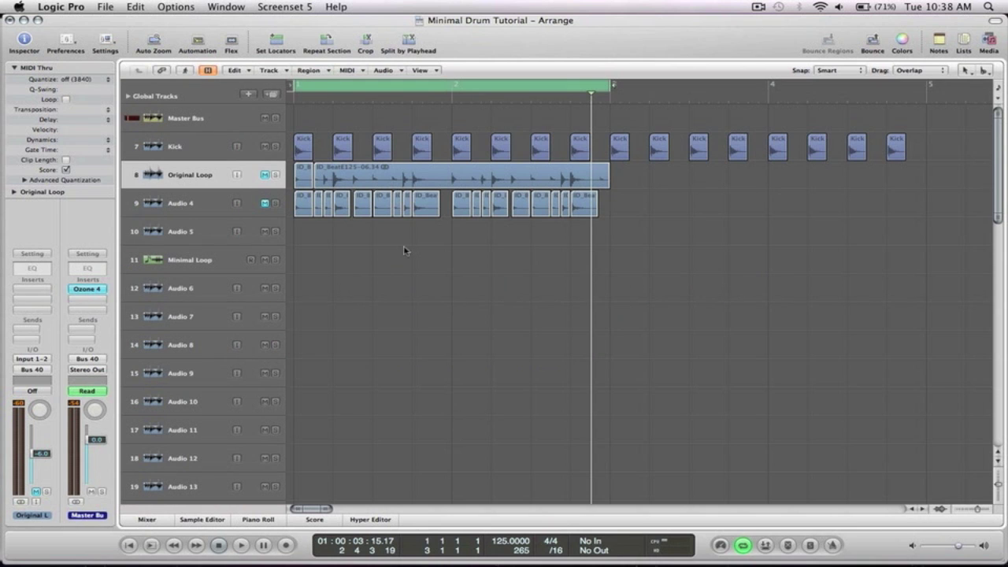
Unmute the Audio 4 track and play back its sliced hits.
click(265, 175)
drag(660, 269, 282, 173)
click(264, 124)
click(265, 234)
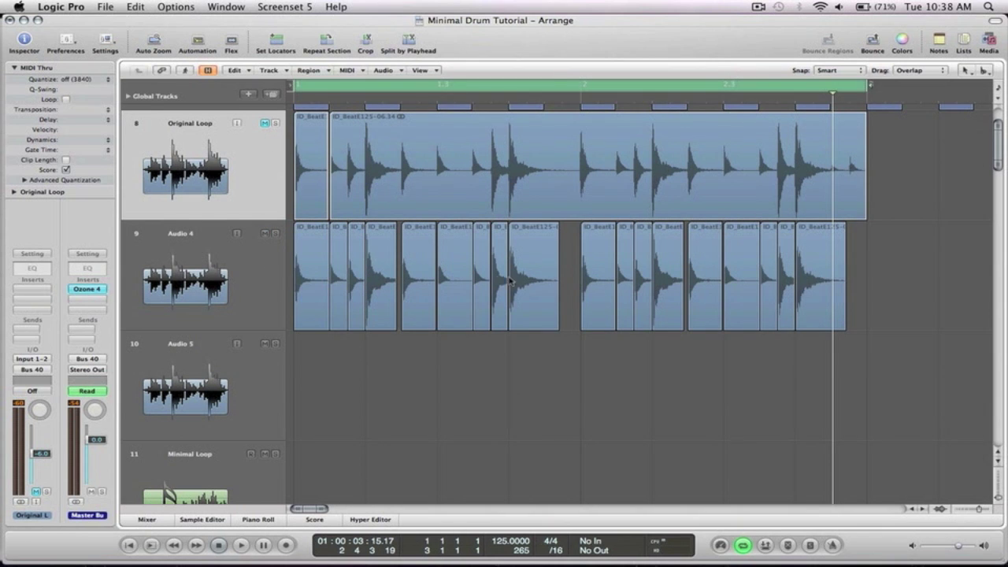
key(space)
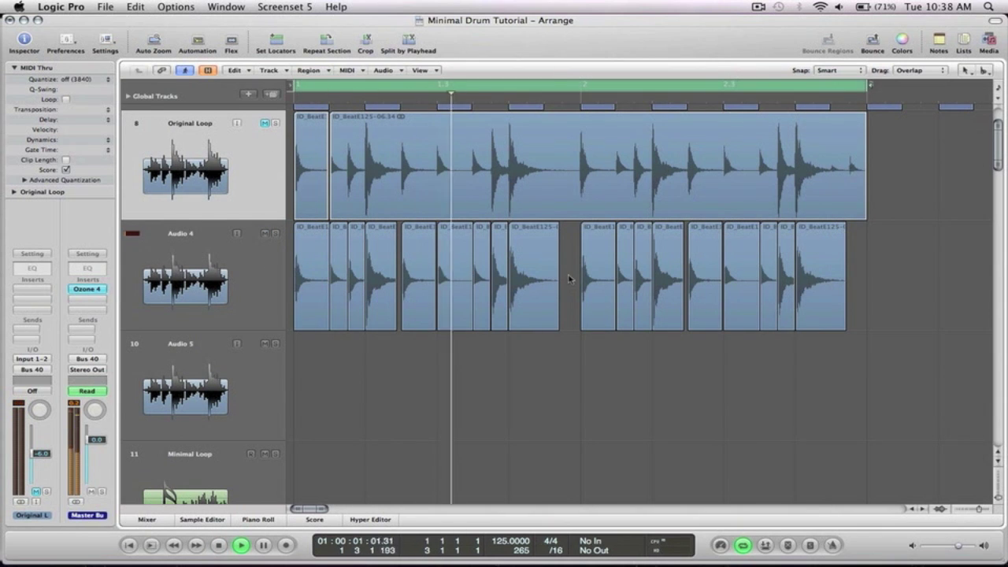
key(space)
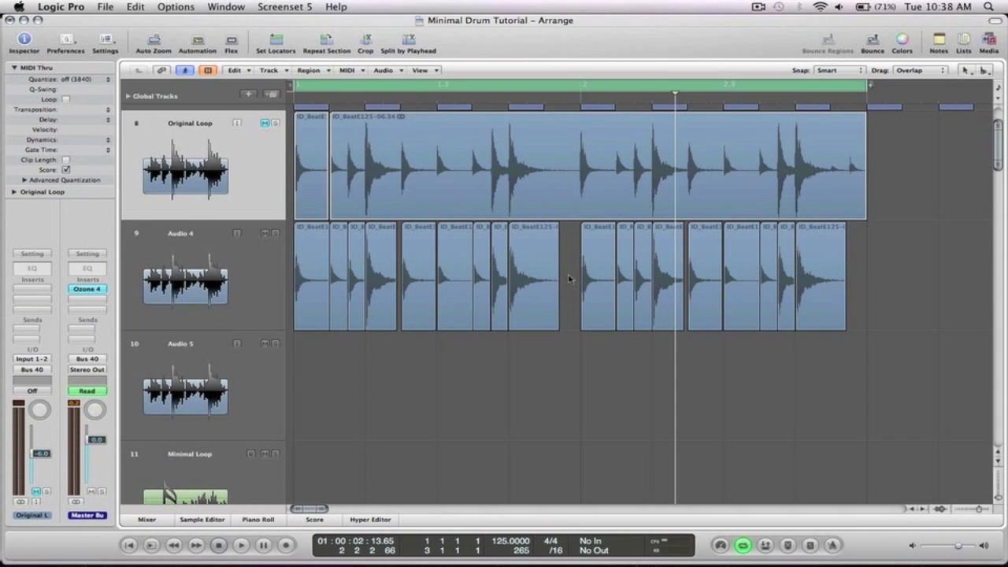
Convert all slices on Audio 4 to a new sampler track, with zones from regions and the EXS instrument name Minimal Loop.
drag(887, 272, 315, 288)
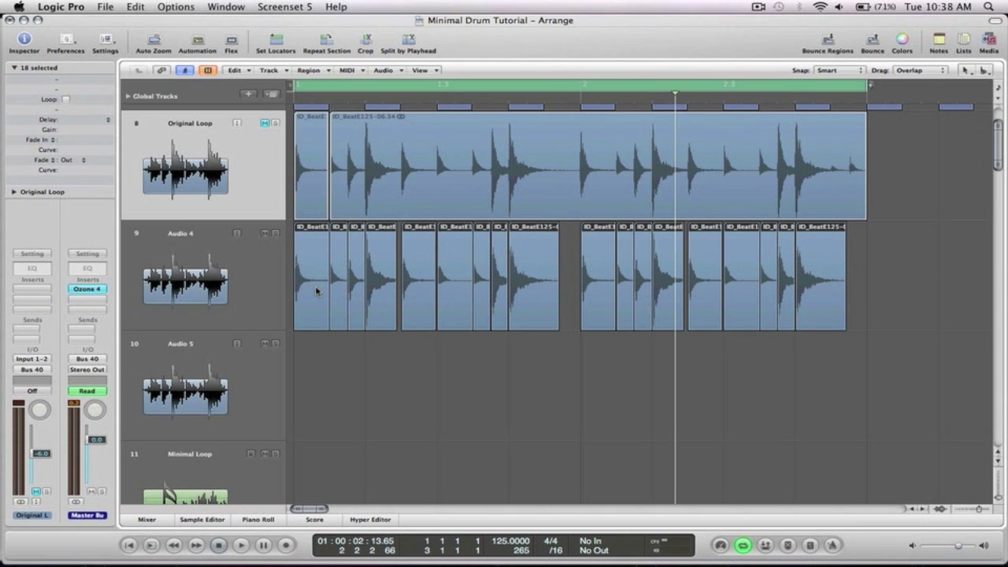
right_click(316, 290)
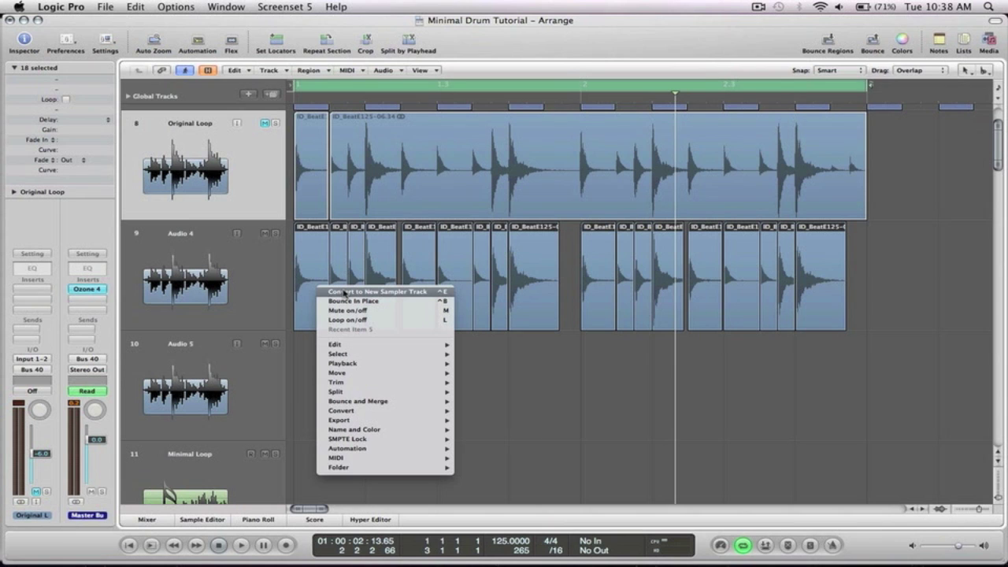
click(344, 293)
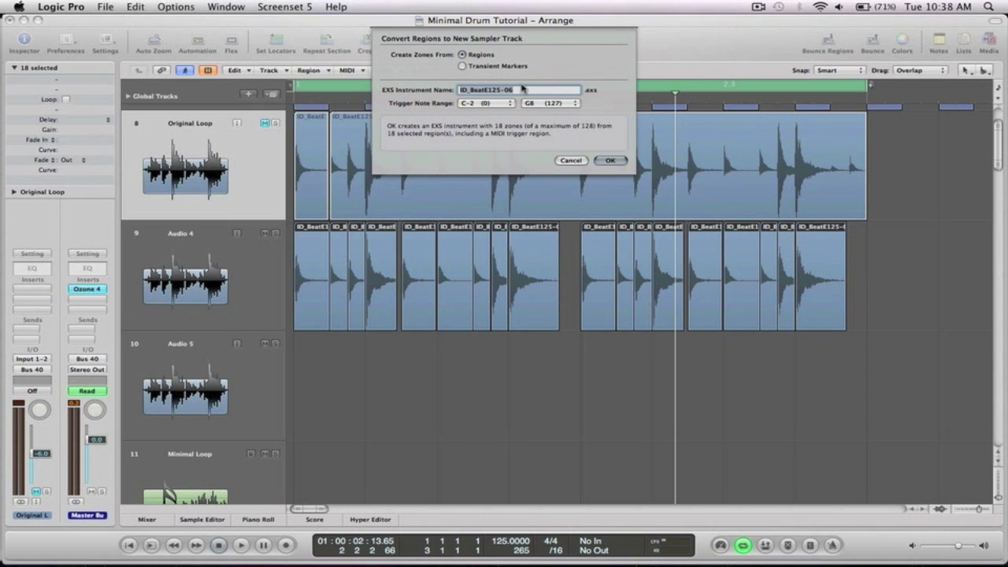
text(Minimal Loop)
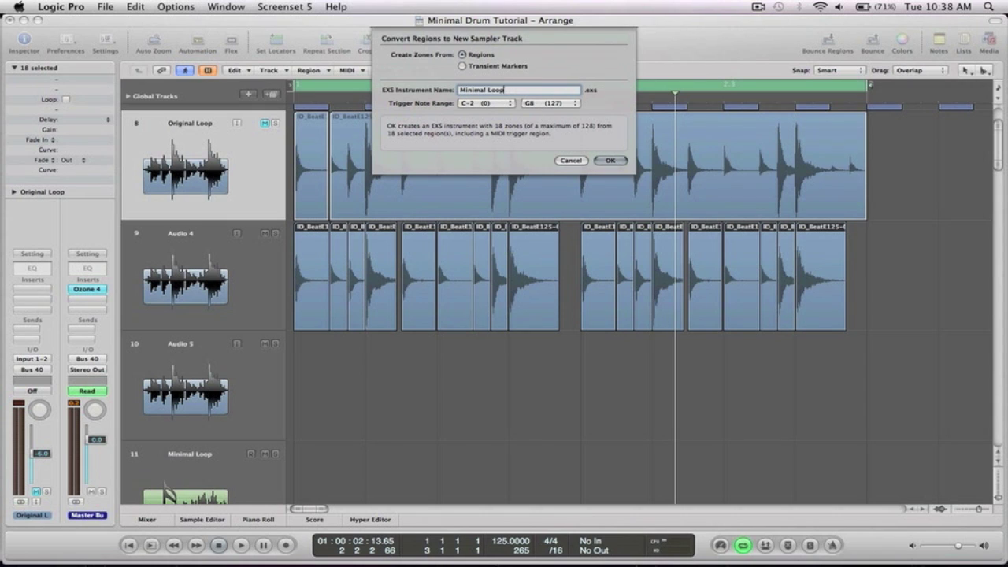
click(619, 161)
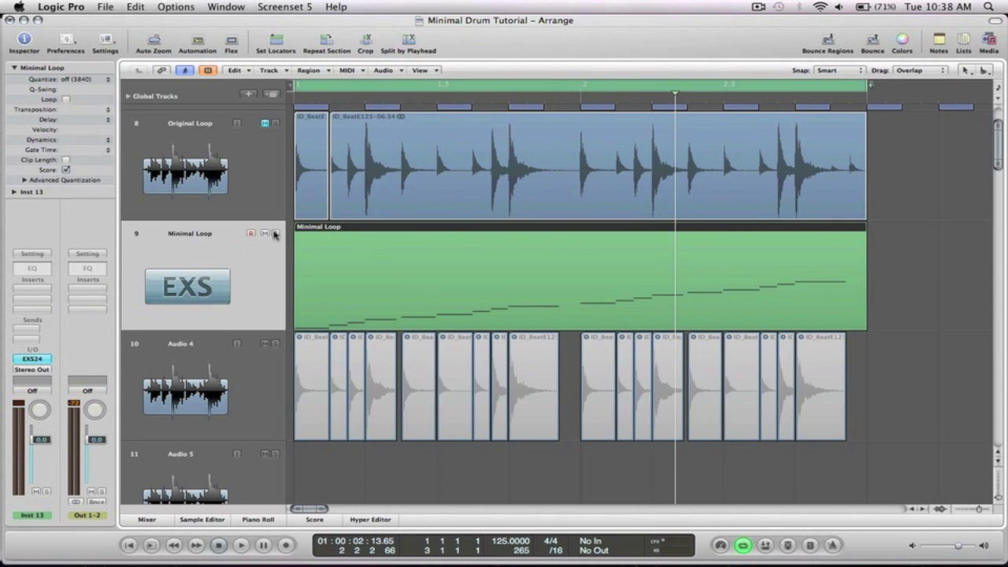
Solo the new Minimal Loop sampler track and play back its MIDI region.
key(space)
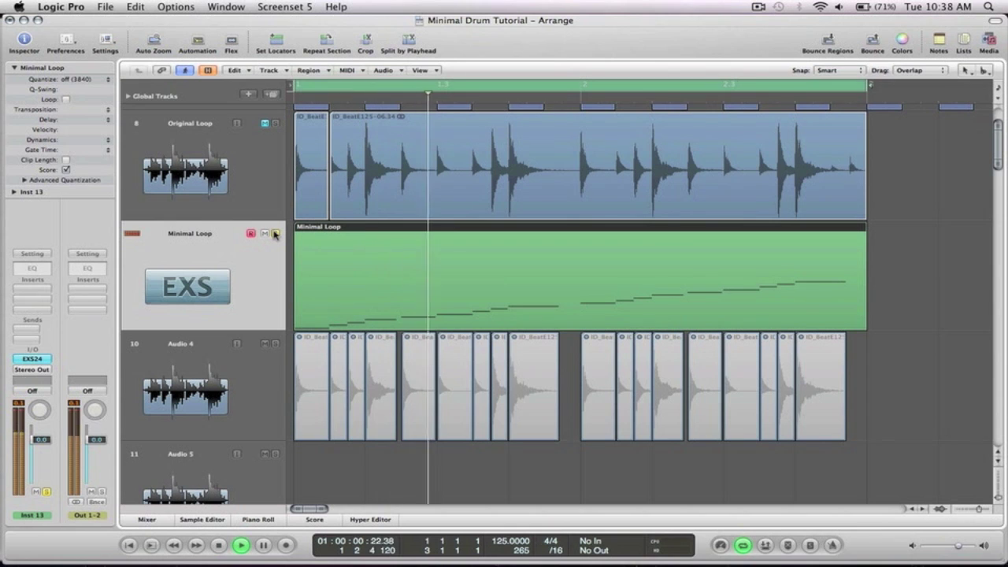
key(space)
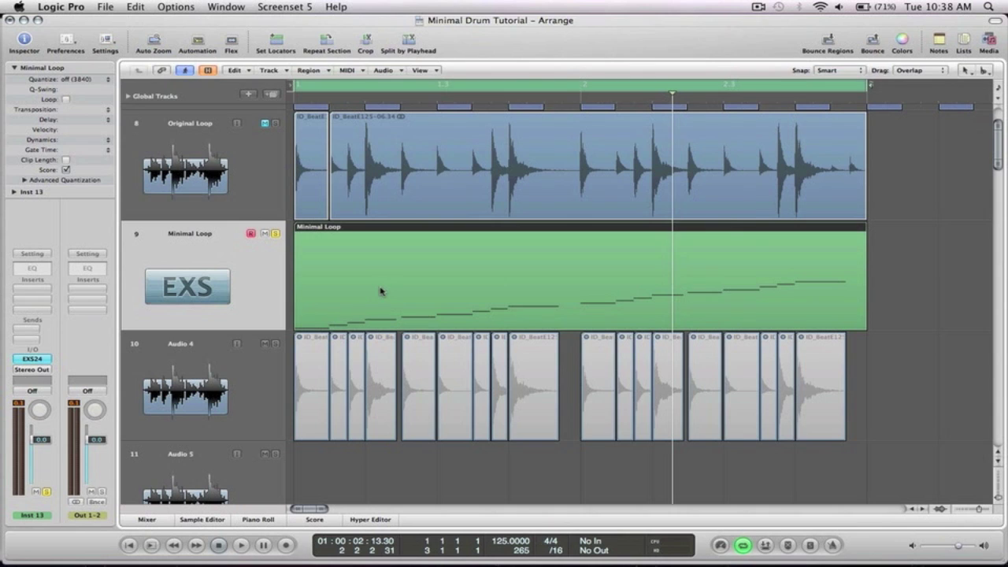
Open the Minimal Loop MIDI region in the Piano Roll with its ascending slice notes in close view.
double_click(380, 292)
scroll(382, 288, up, 5)
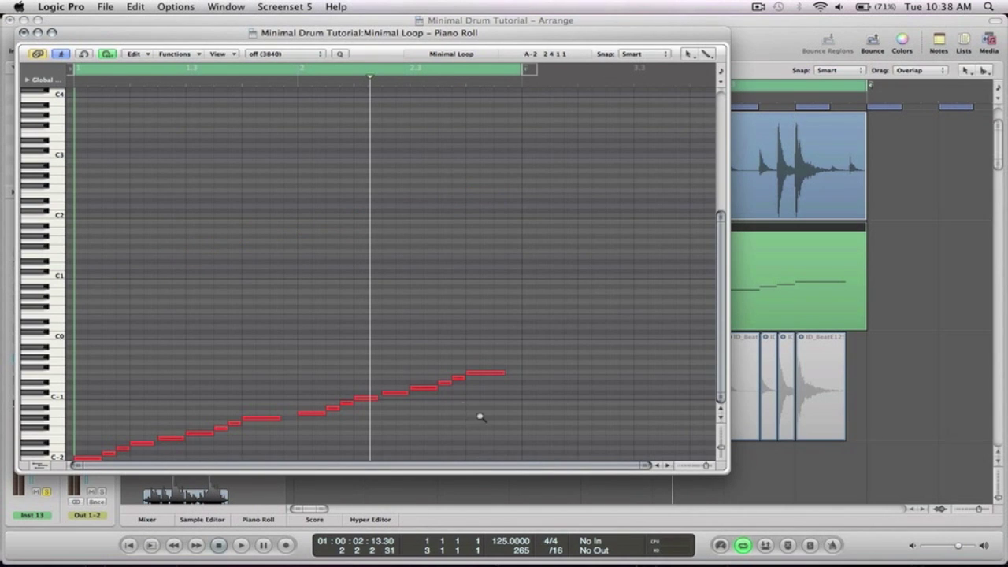
drag(528, 455, 69, 333)
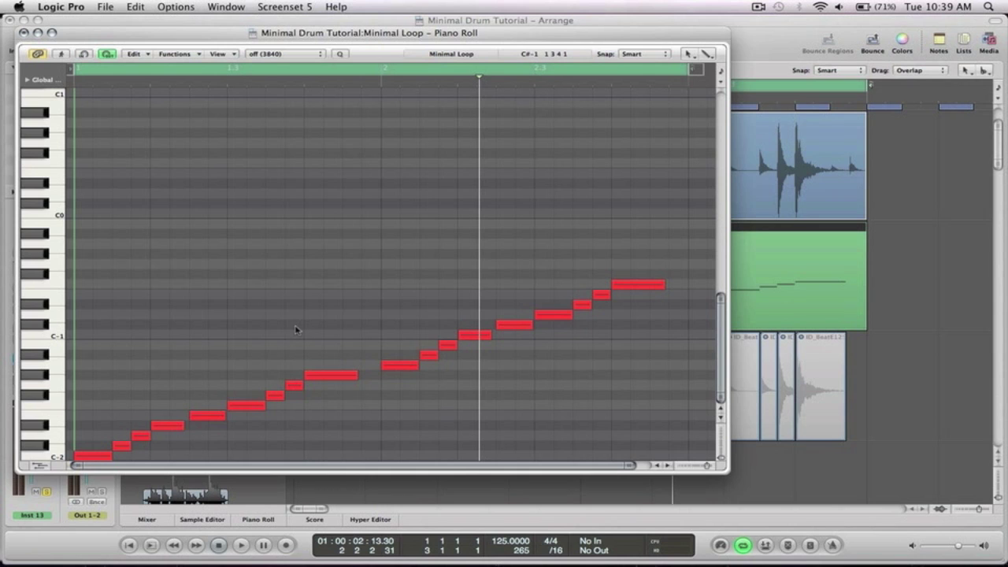
Lower the note at 1 2 1 1 to C#-2 and play back the pattern.
key(space)
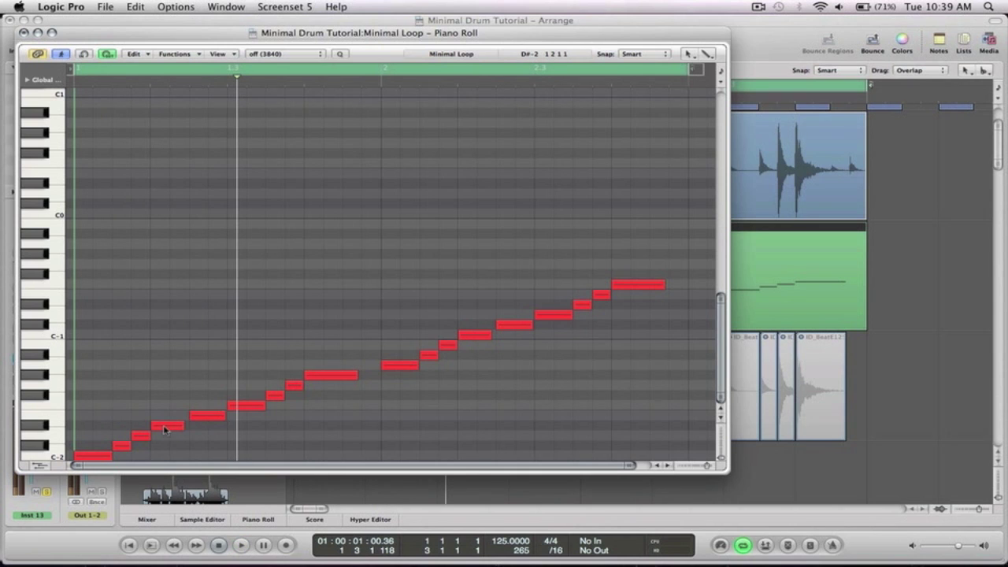
drag(165, 427, 163, 451)
key(space)
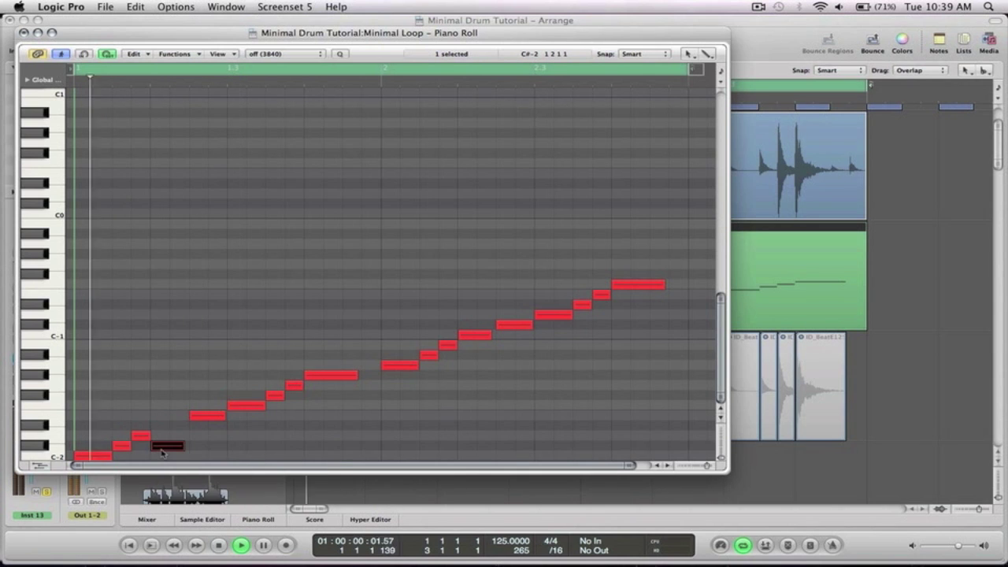
key(space)
Lower the note at 1 3 1 1 to D#-2 and audition the changed pattern.
drag(244, 407, 244, 427)
key(space)
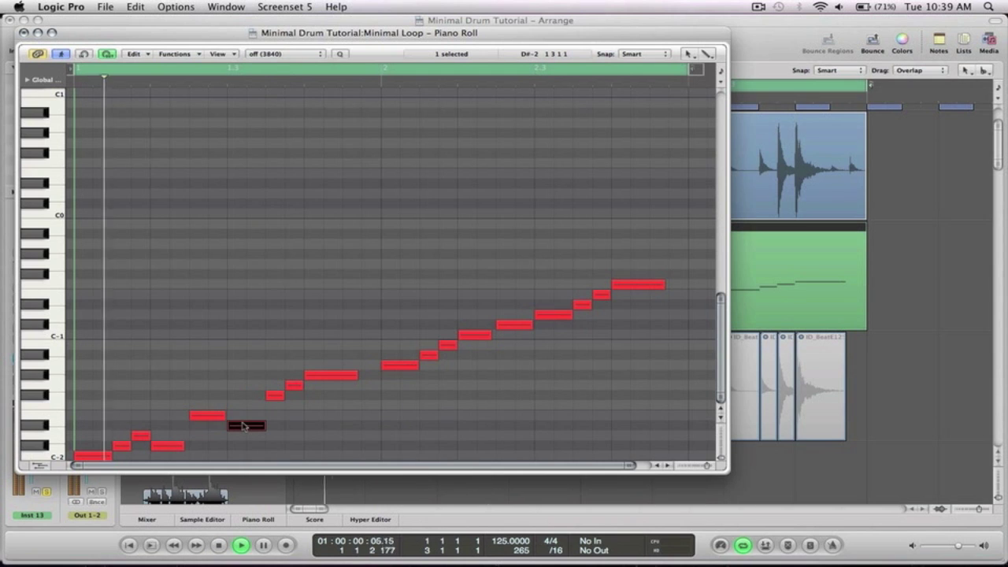
key(space)
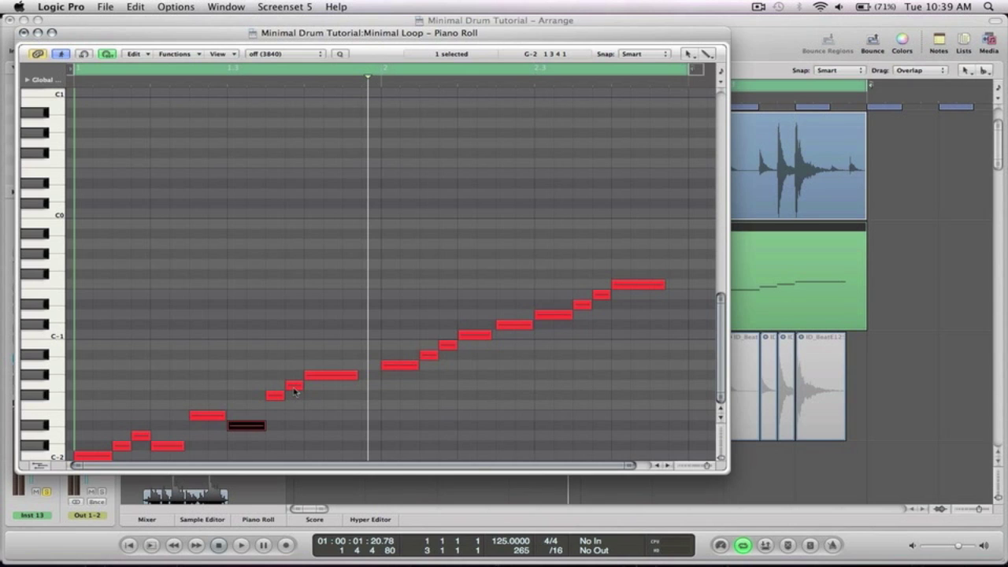
Lower the note at 1 3 4 1 to F-2, copy it to 1 4 4 1, and audition the pattern.
drag(293, 391, 296, 410)
key(space)
key(space)
drag(294, 406, 369, 411)
key(space)
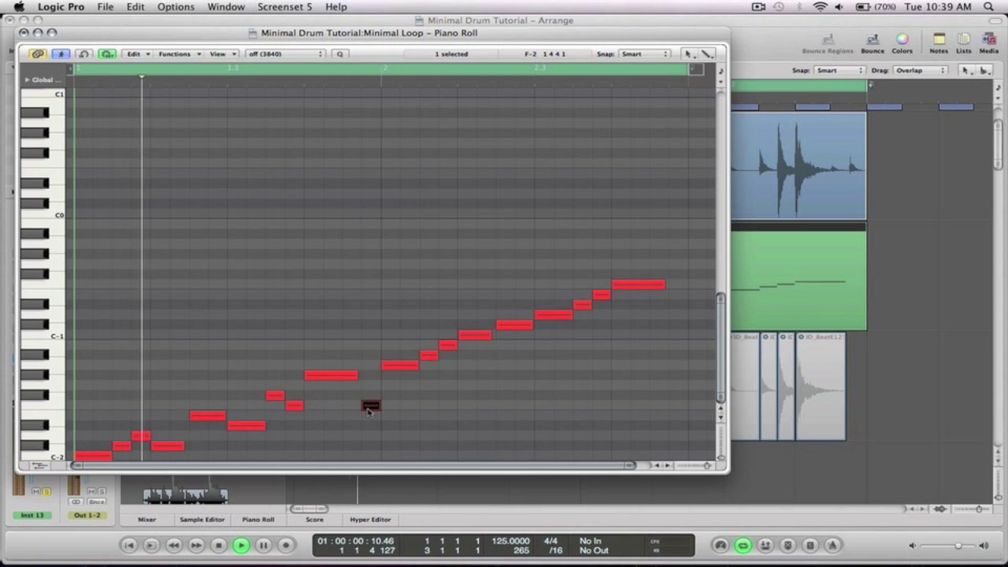
key(space)
Lower the note at 2 2 1 1 to G-2 and play back the pattern.
drag(369, 411, 473, 386)
key(space)
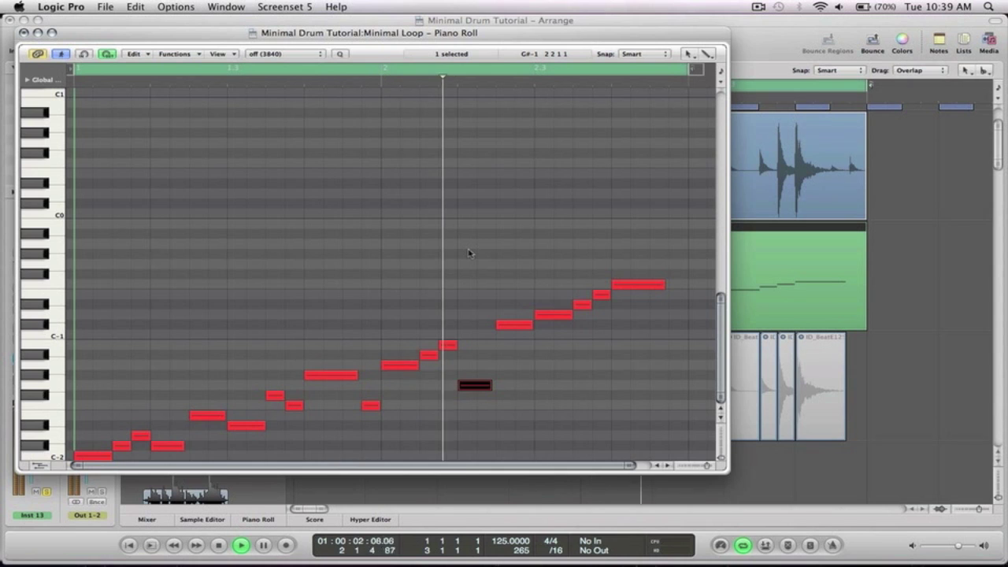
key(space)
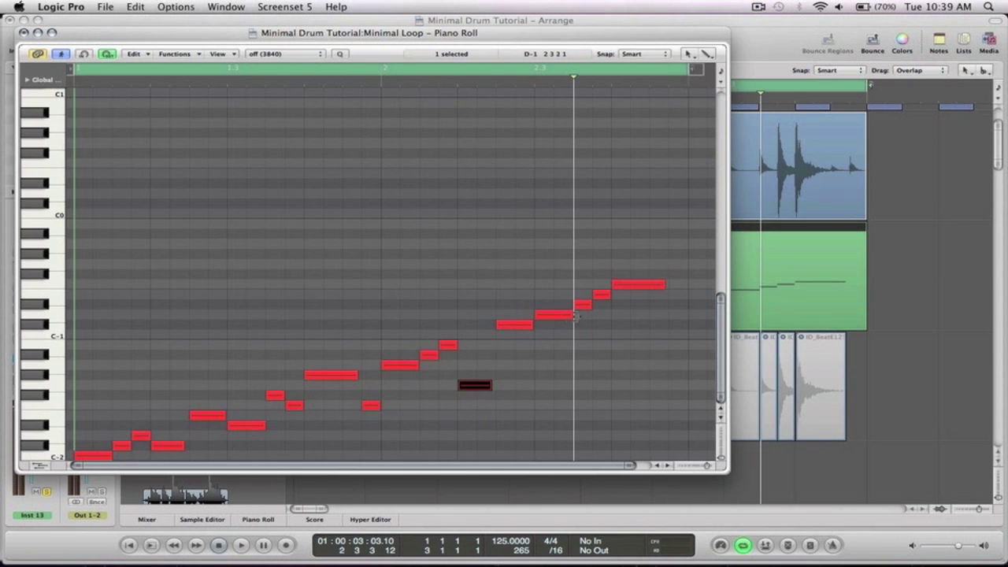
Add short slice notes at 2 4 2 1 on B-2 and 2 4 4 1 on D-1, and audition the loop.
drag(603, 296, 642, 346)
click(598, 337)
key(space)
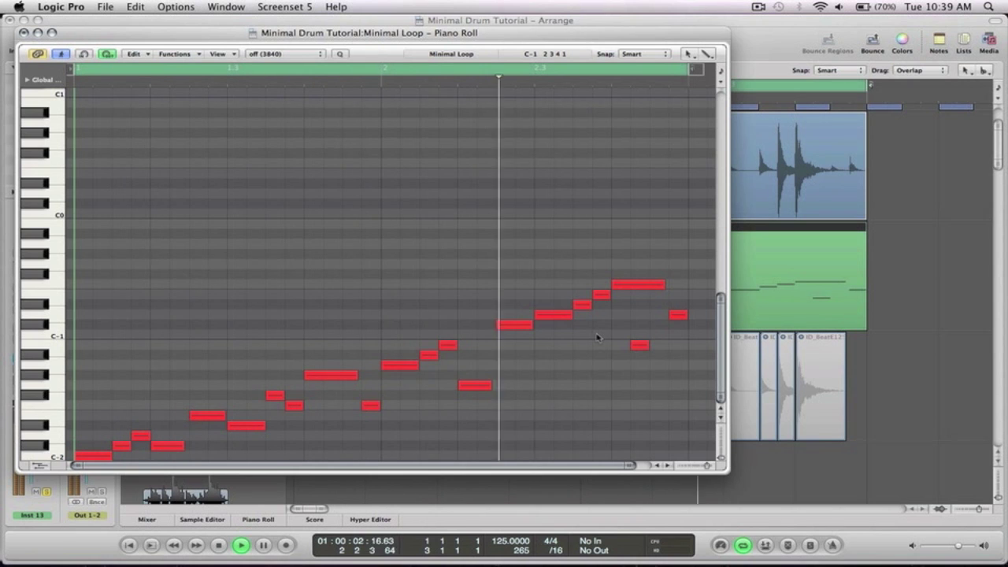
key(space)
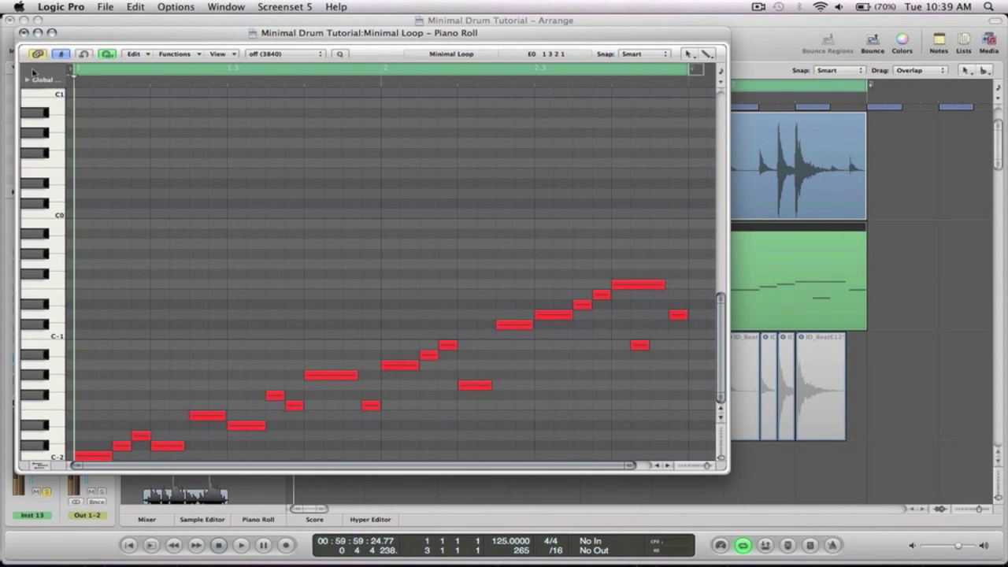
Close the Piano Roll and play back the rearranged Minimal Loop region in the Arrange window.
click(25, 33)
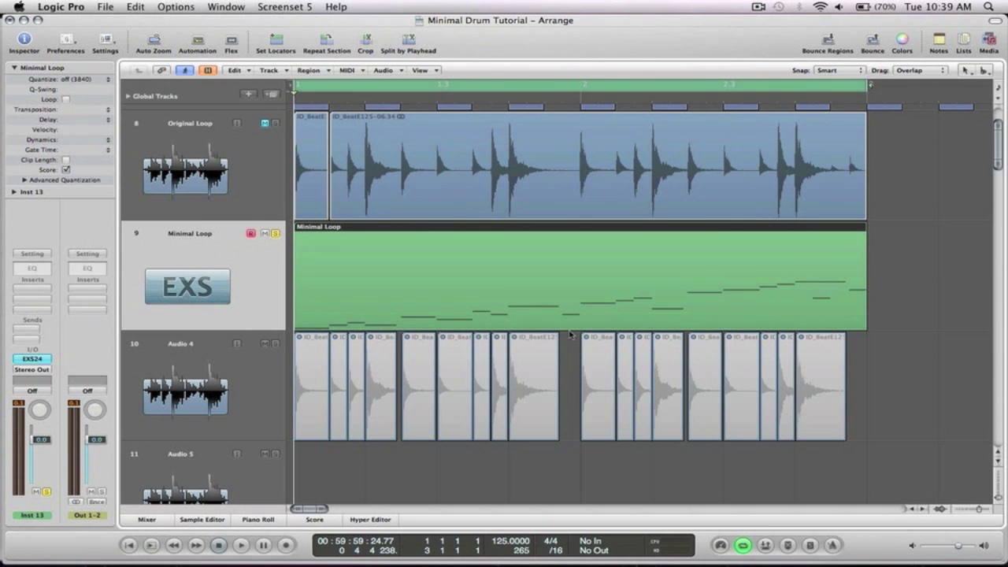
key(space)
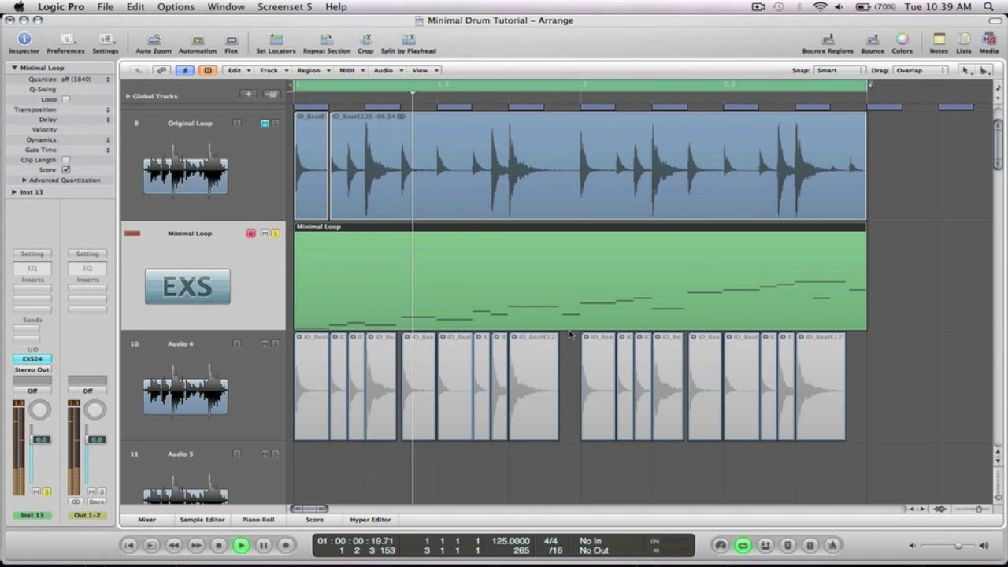
key(space)
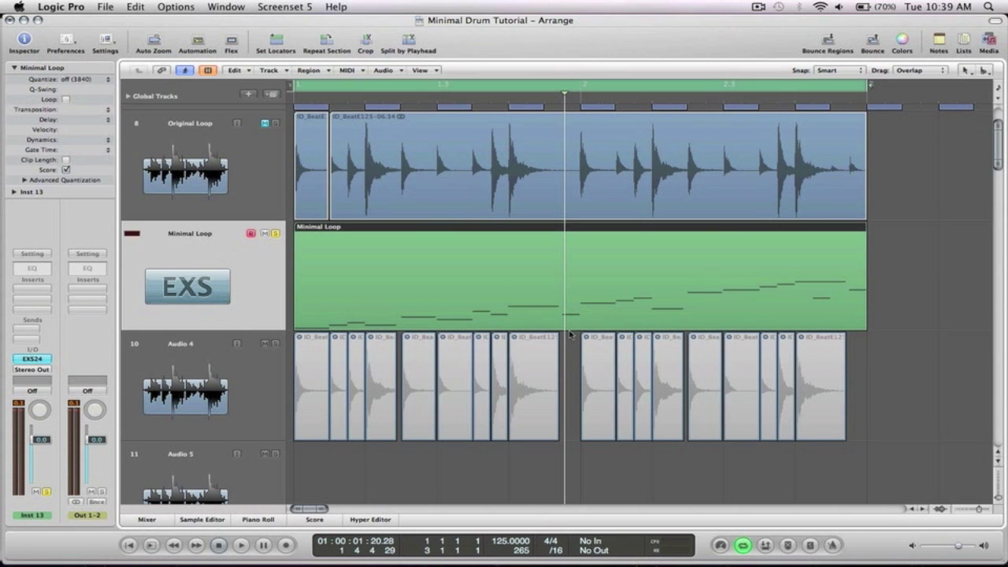
Open the track's EXS24 and set ENV 2 sustain to minimum with a short decay while the loop plays.
click(32, 359)
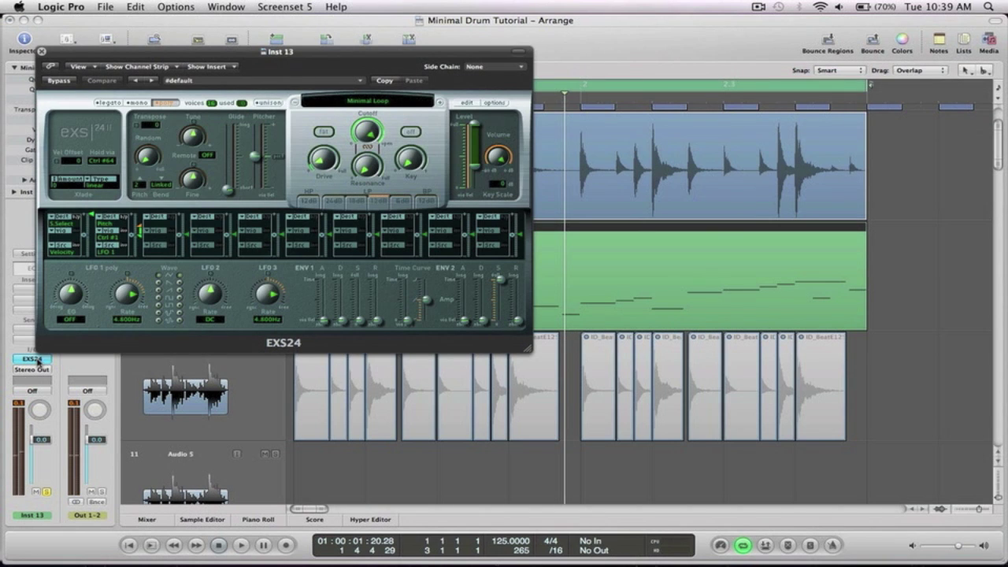
drag(504, 281, 505, 323)
key(space)
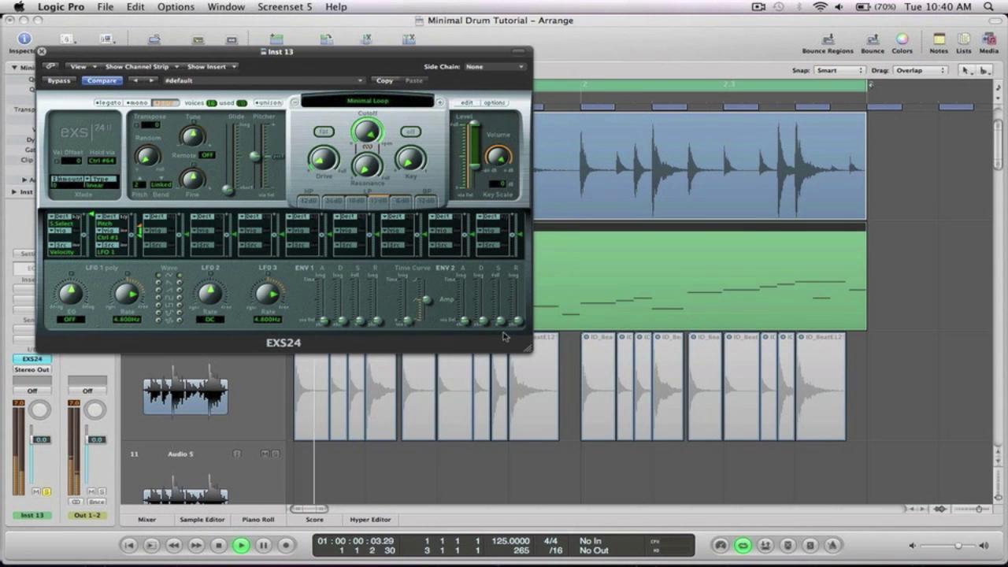
drag(489, 325, 486, 314)
mouse_move(484, 314)
mouse_down()
mouse_move(492, 307)
mouse_move(484, 314)
mouse_up()
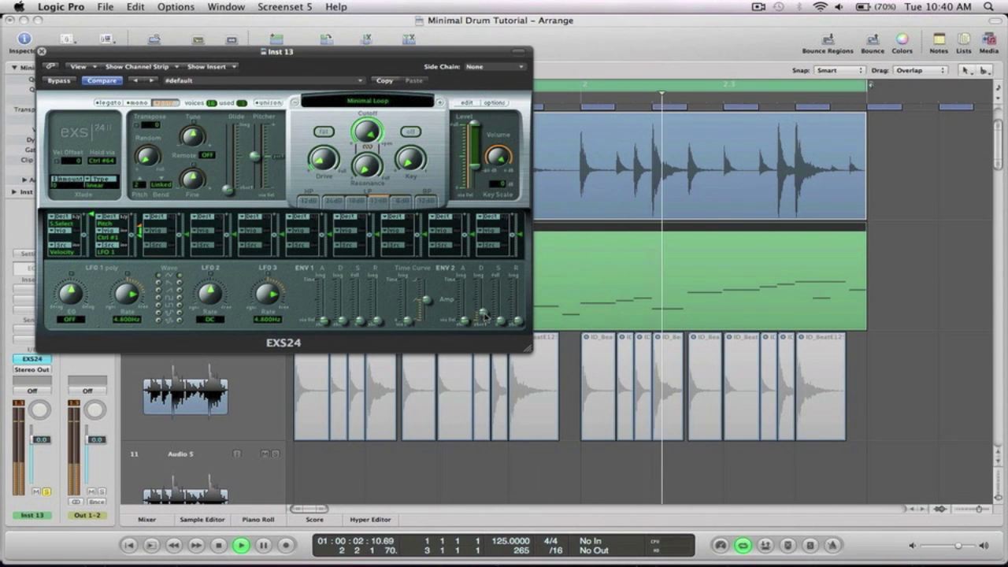
Raise the lower Level handle to maximum, switch on the EXS24's filter and Fat option, and close the sampler.
drag(478, 167, 475, 126)
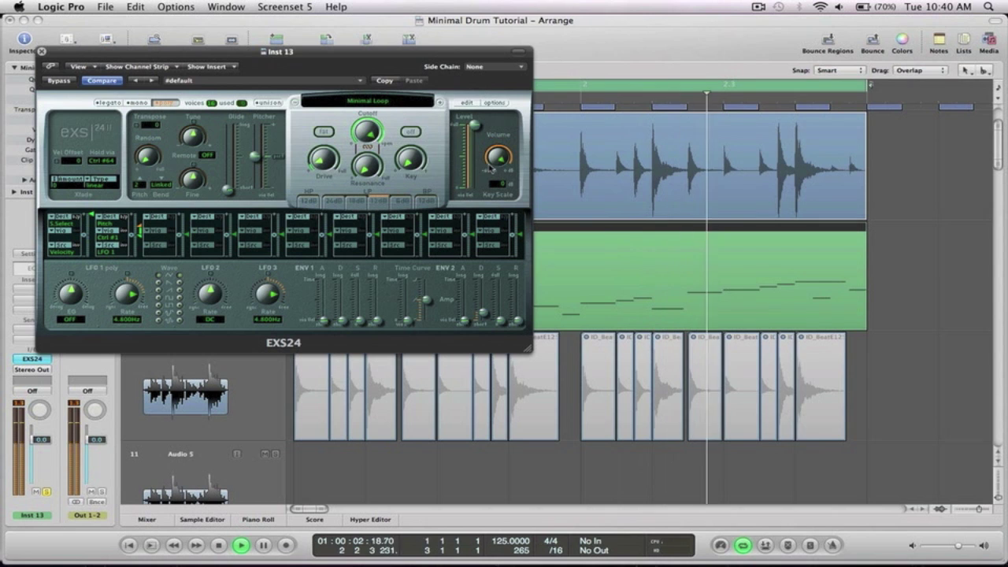
click(411, 132)
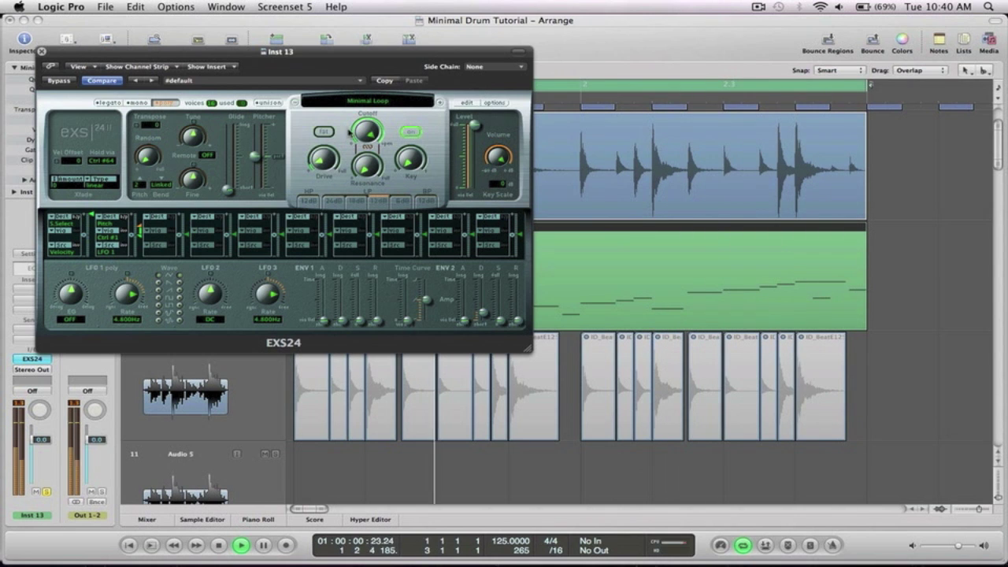
click(325, 131)
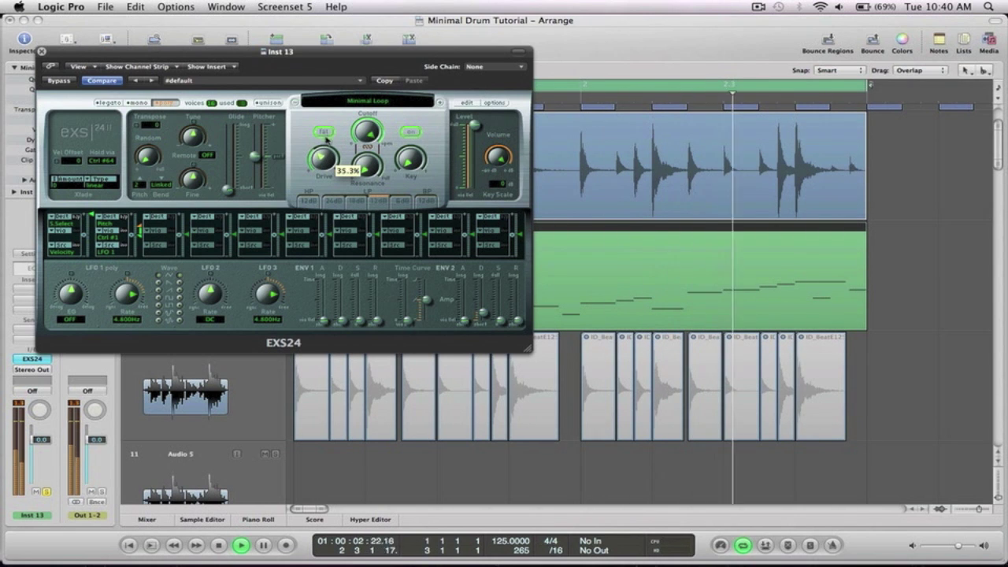
key(space)
click(42, 52)
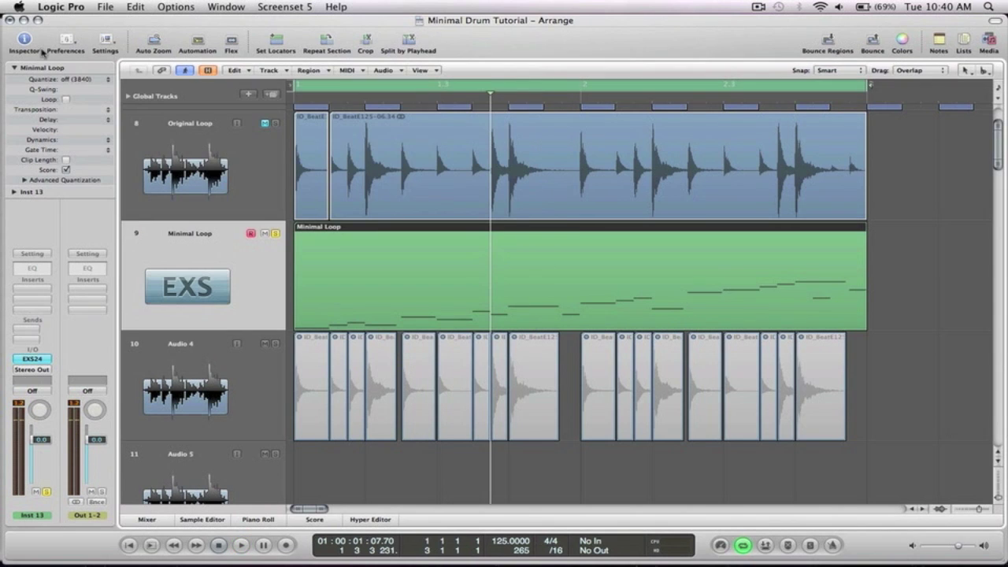
Compare the Original Loop with the rearranged Minimal Loop by soloing and playing each track.
ctrl+alt+click(414, 186)
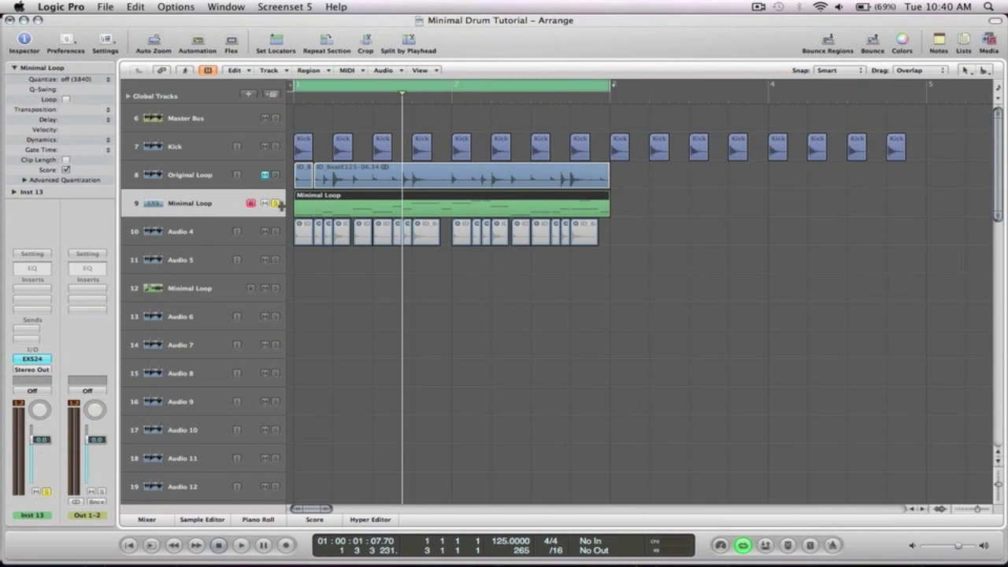
click(277, 177)
key(space)
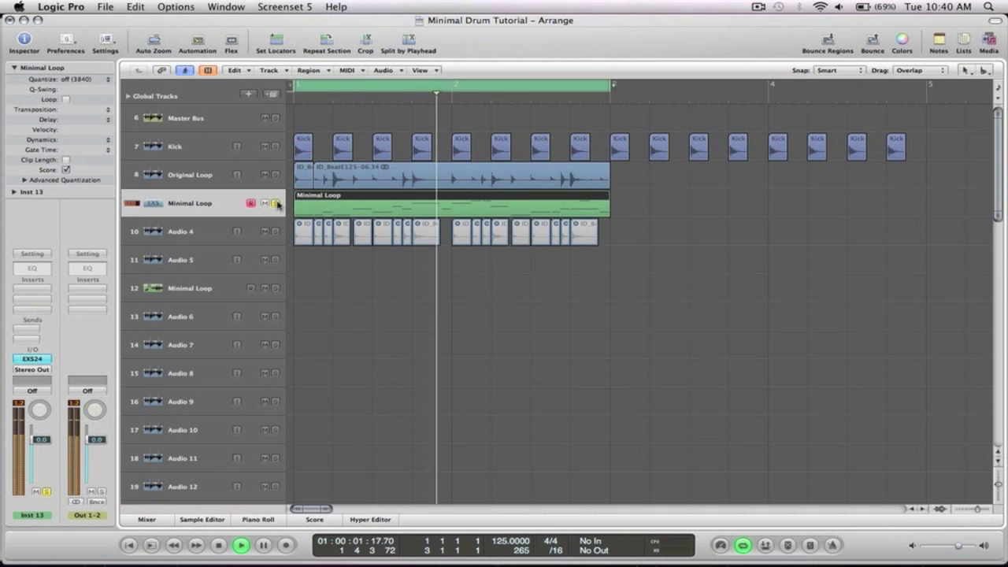
key(space)
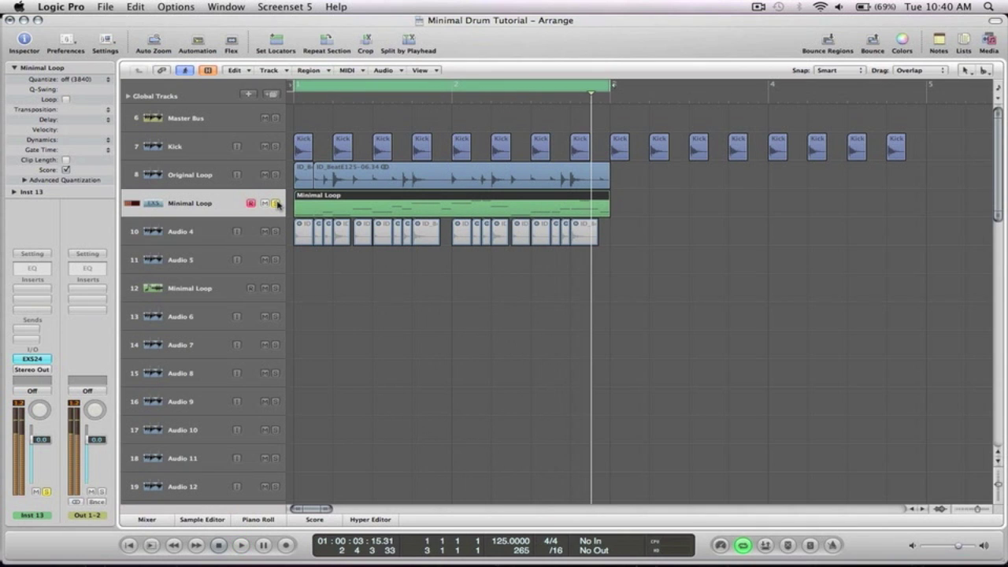
Mute the Original Loop, unsolo the Minimal Loop sampler track, and play the new beat with the kick.
click(264, 175)
key(space)
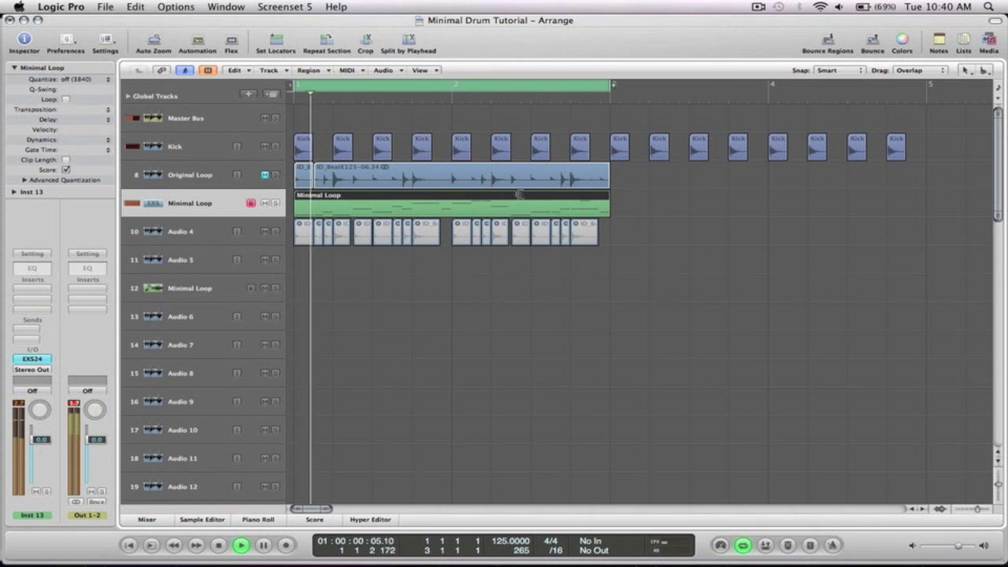
click(683, 218)
drag(654, 256, 293, 126)
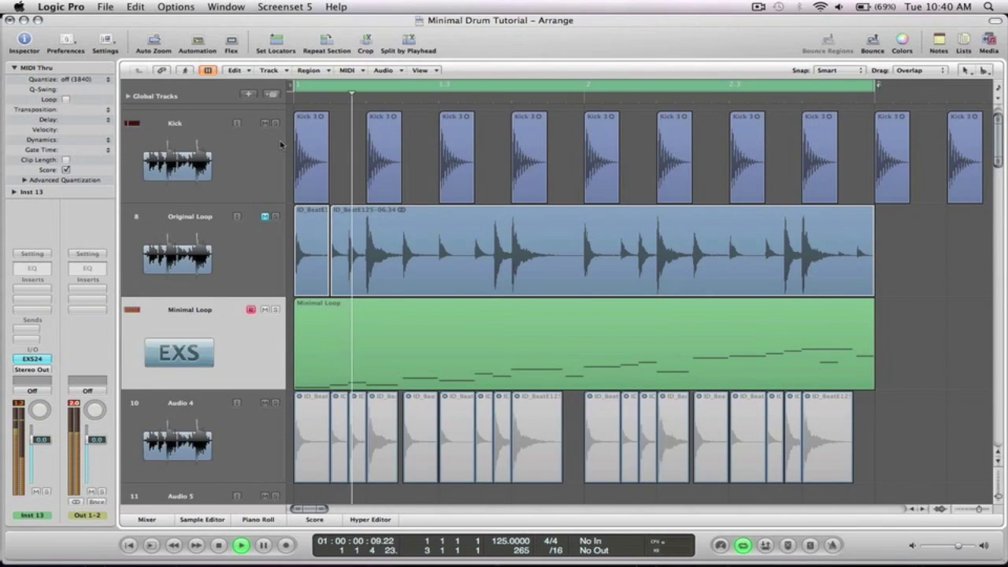
key(space)
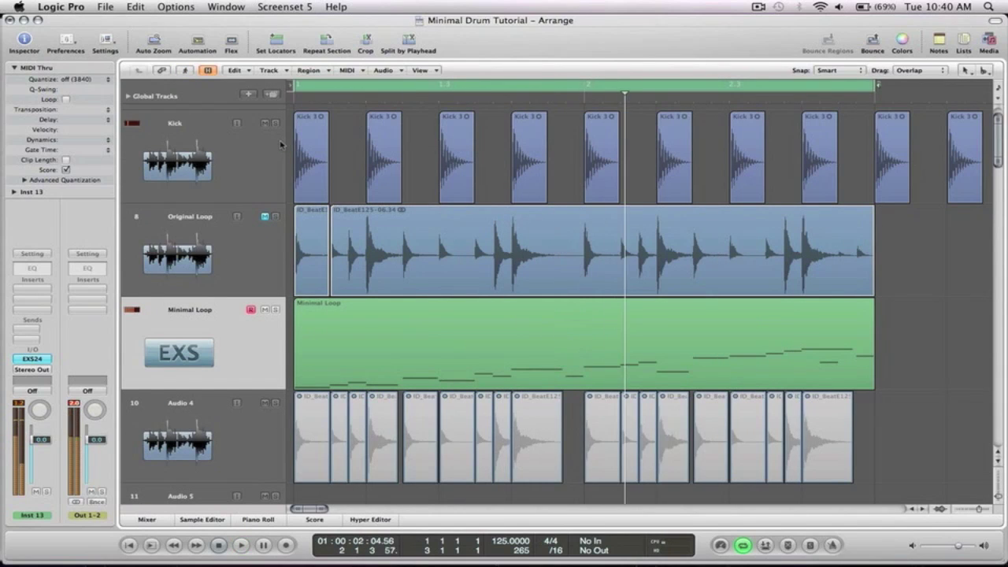